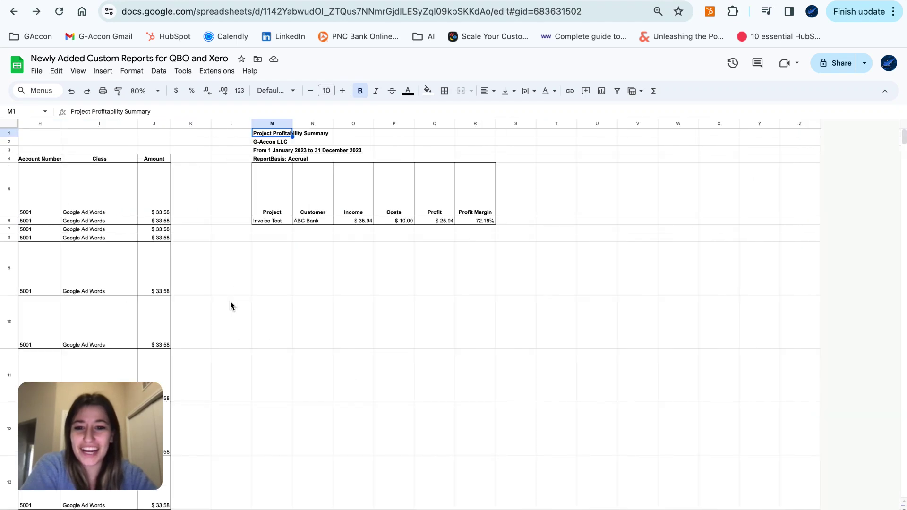
Move to the next sheet with Ctrl+Shift+Page Down to show Aged Payables Detail by Contact Groups
key(ctrl+shift+Page_Down)
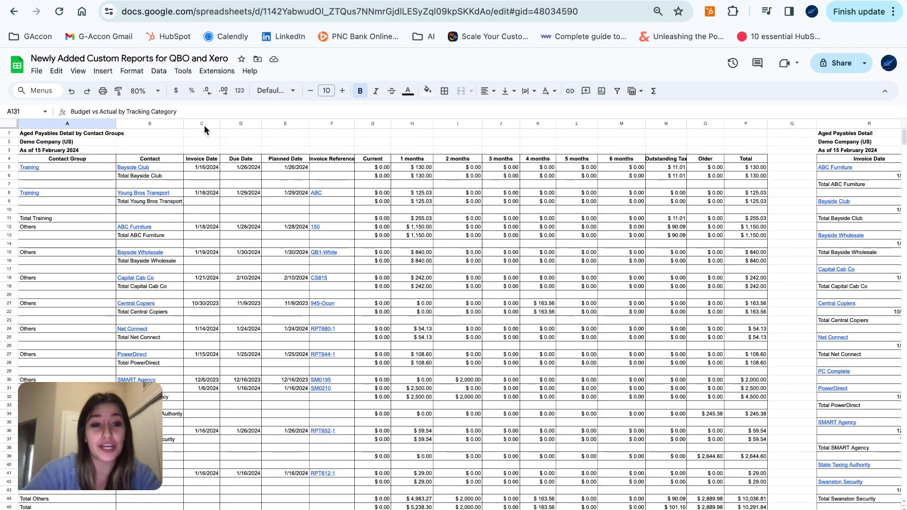
Launch G-Accon for XERO's Custom Reports template dialog under Get Accounting Data/Reports
click(217, 70)
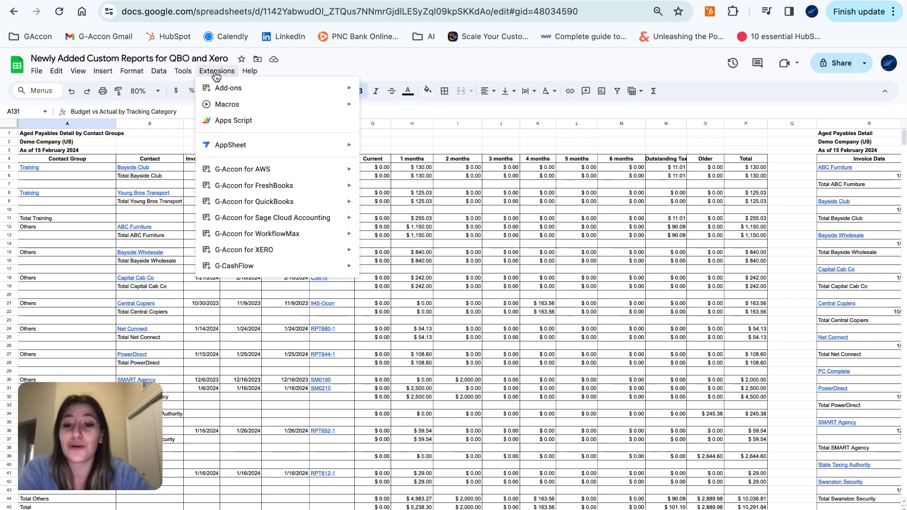
mouse_move(280, 256)
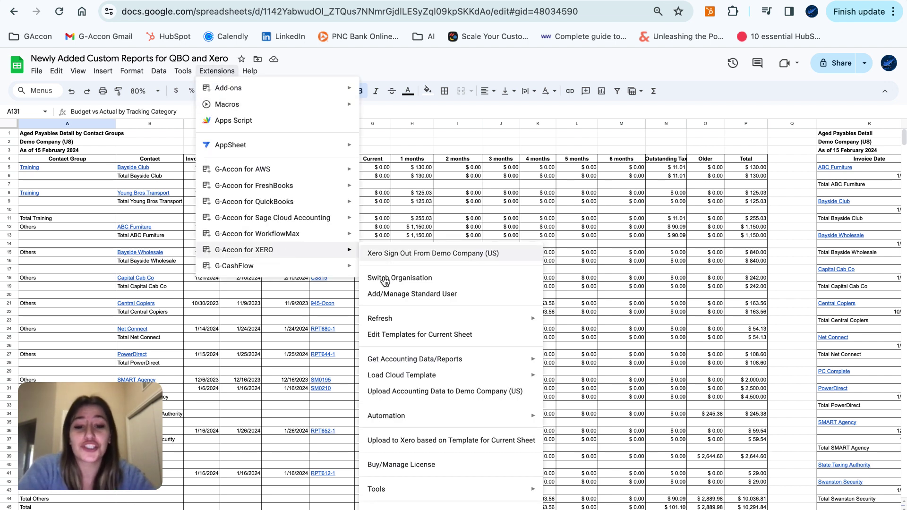
mouse_move(387, 363)
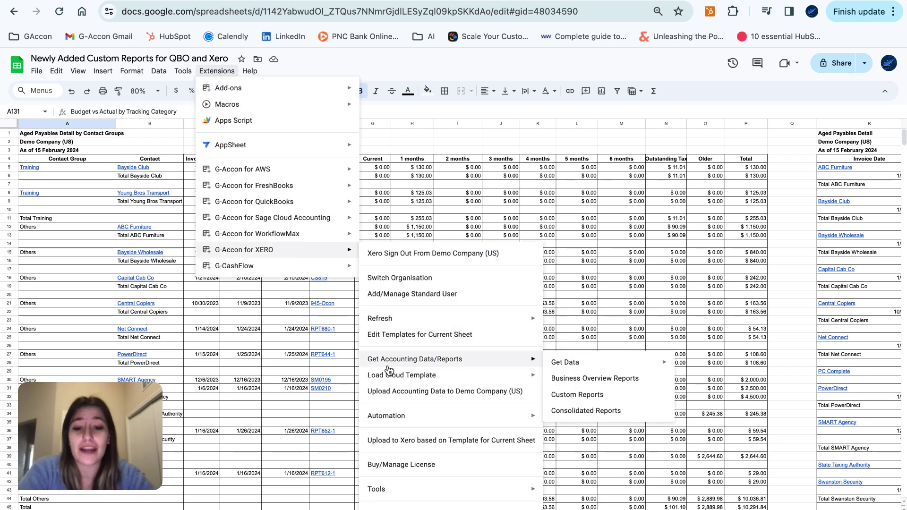
click(577, 394)
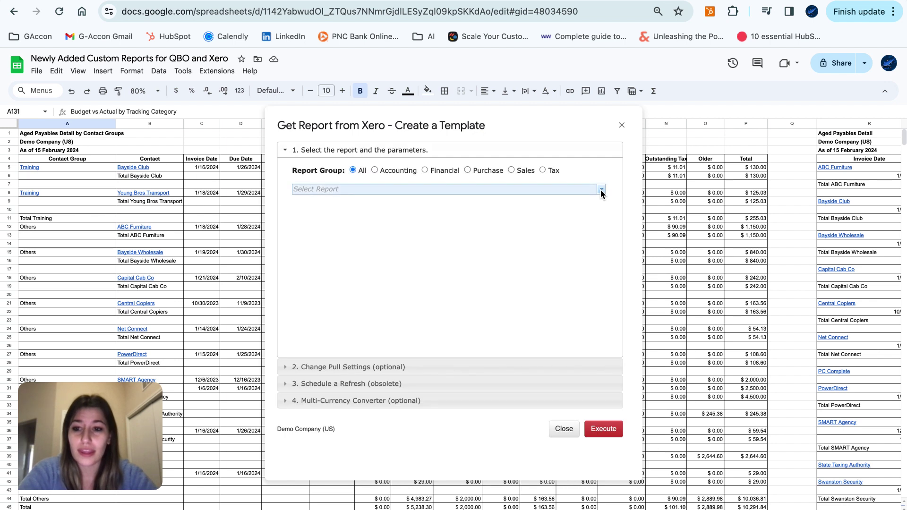
Scroll through the Xero Select Report list, then dismiss it without choosing a report
click(601, 190)
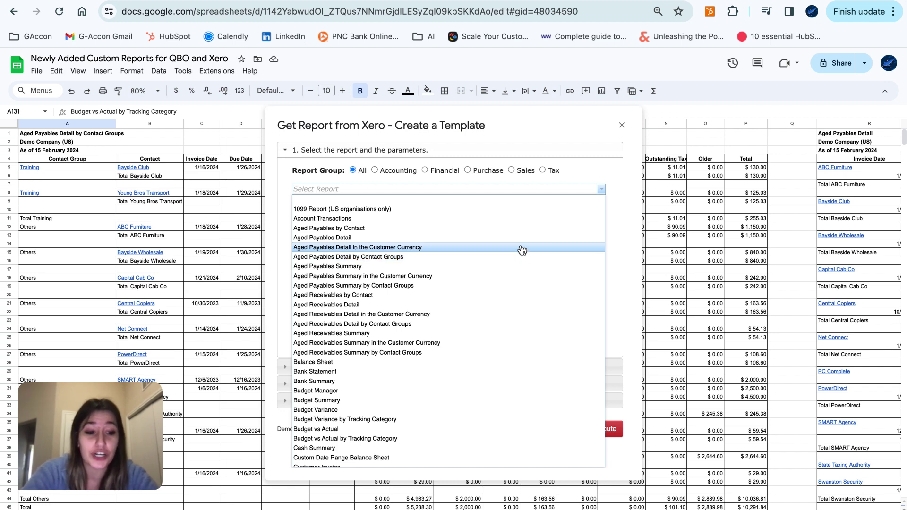
scroll(521, 250, down, 2)
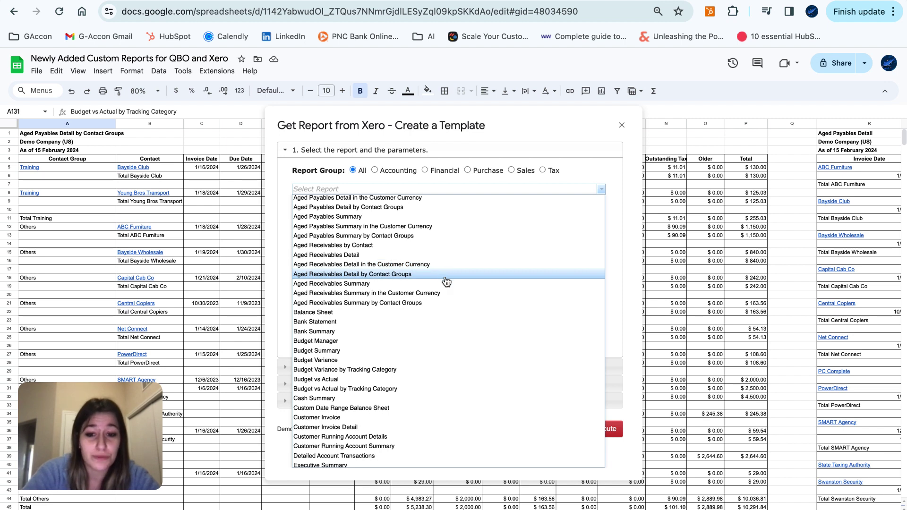
scroll(446, 281, down, 3)
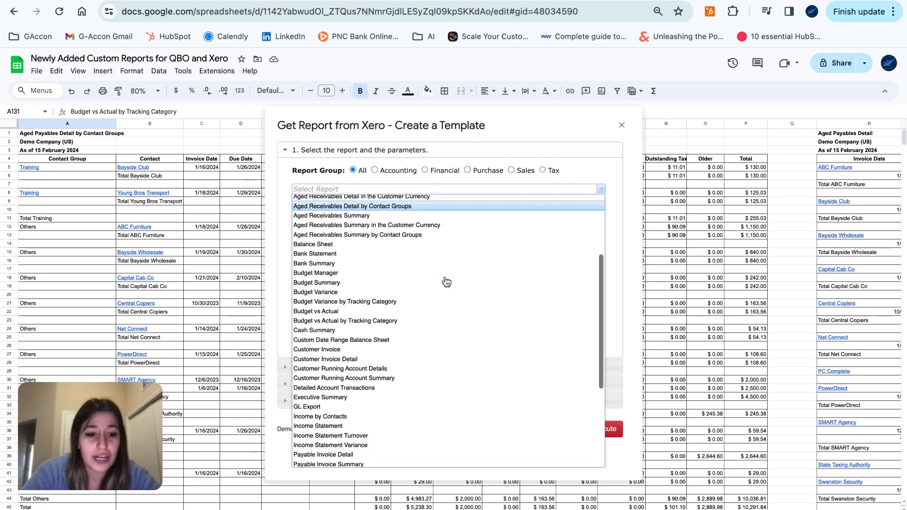
scroll(447, 281, down, 1)
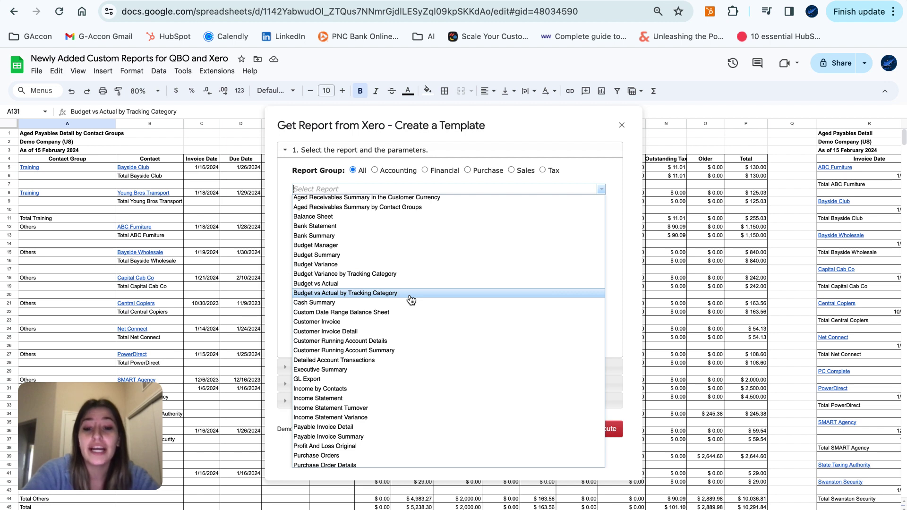
click(604, 173)
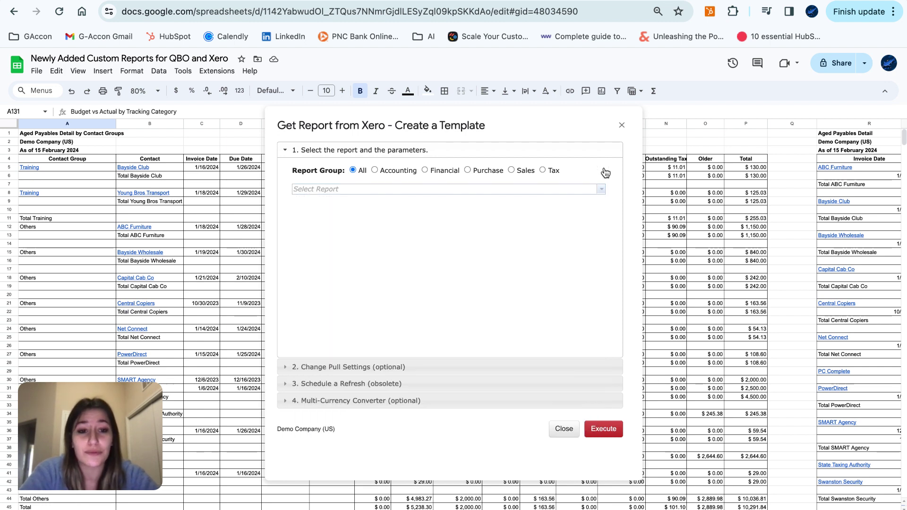
Close the Xero template dialog and scroll right to the Aged Payables Detail report in column R
click(621, 127)
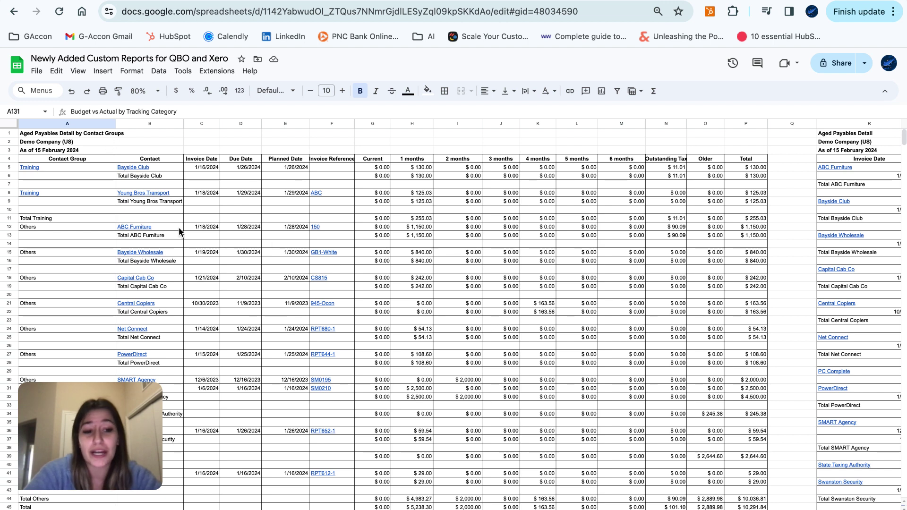
mouse_move(324, 254)
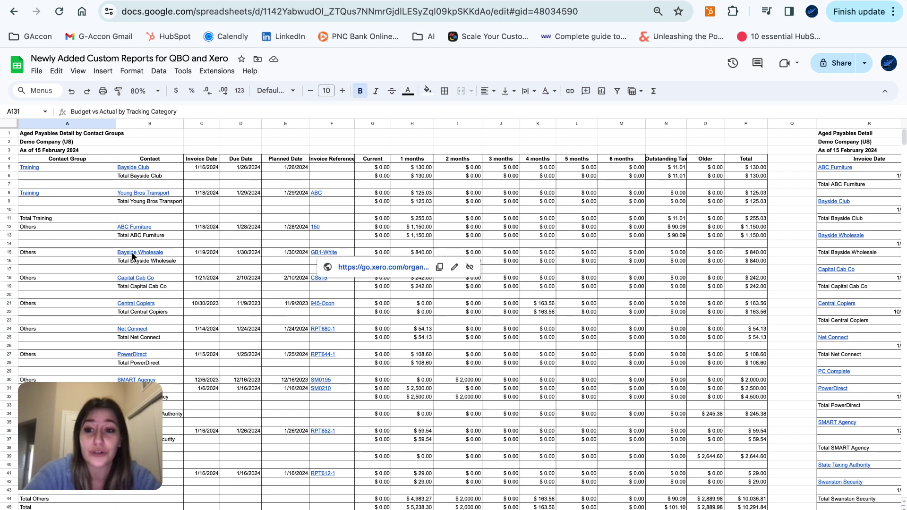
scroll(355, 366, right, 3)
scroll(354, 367, left, 3)
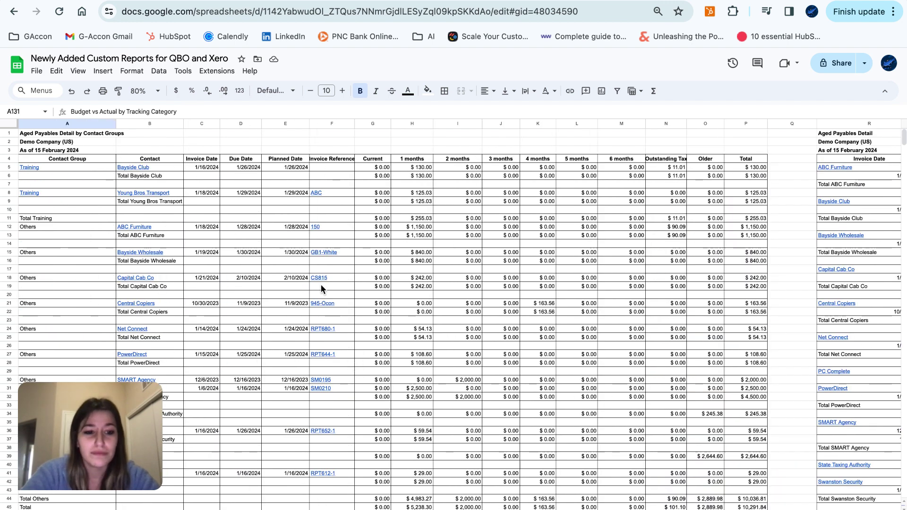
scroll(321, 285, right, 9)
scroll(321, 284, right, 5)
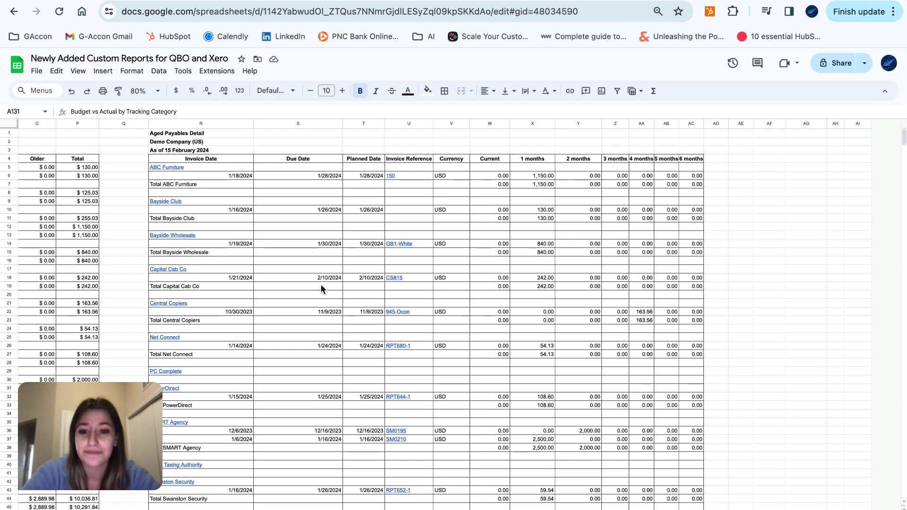
Scroll down to the Aged Receivables Detail report around row 57
scroll(321, 286, left, 10)
scroll(321, 285, down, 5)
scroll(321, 286, down, 10)
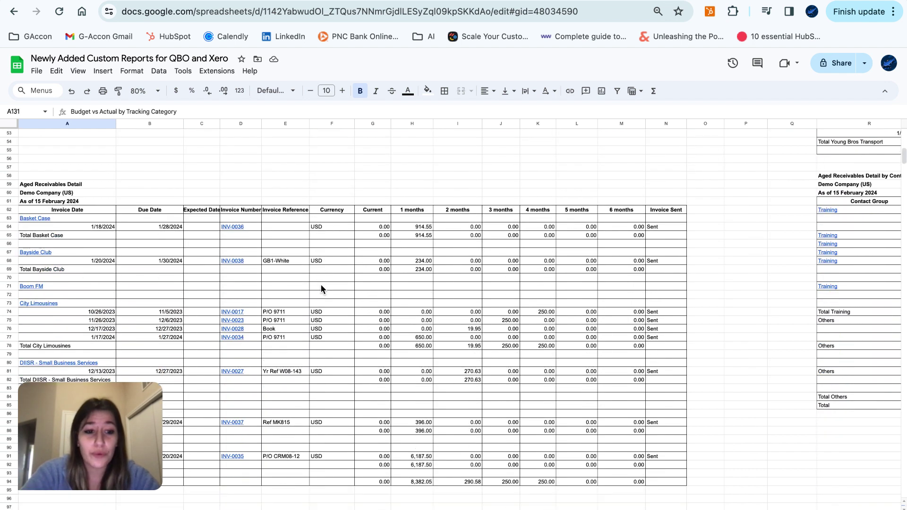
scroll(321, 288, down, 2)
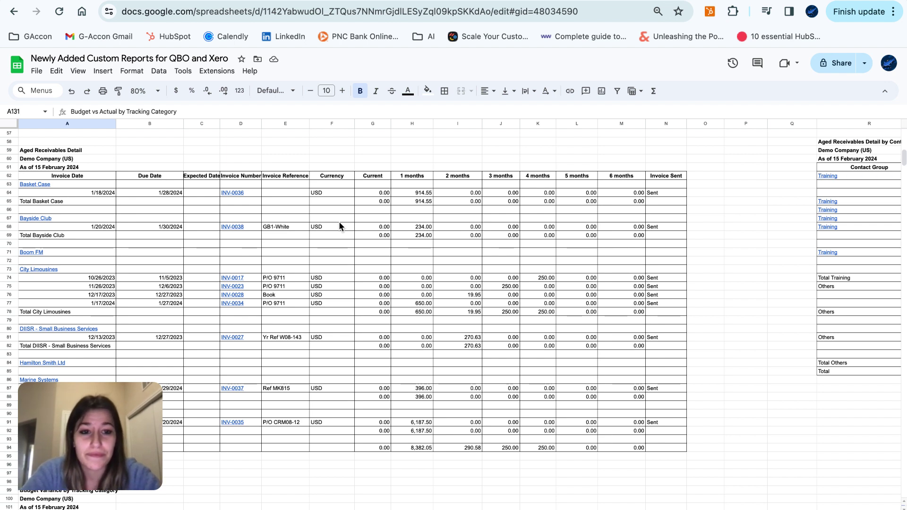
Scroll right to the Aged Receivables Detail by Contact Groups report totalling $9,172.63
scroll(338, 221, right, 10)
scroll(339, 221, right, 8)
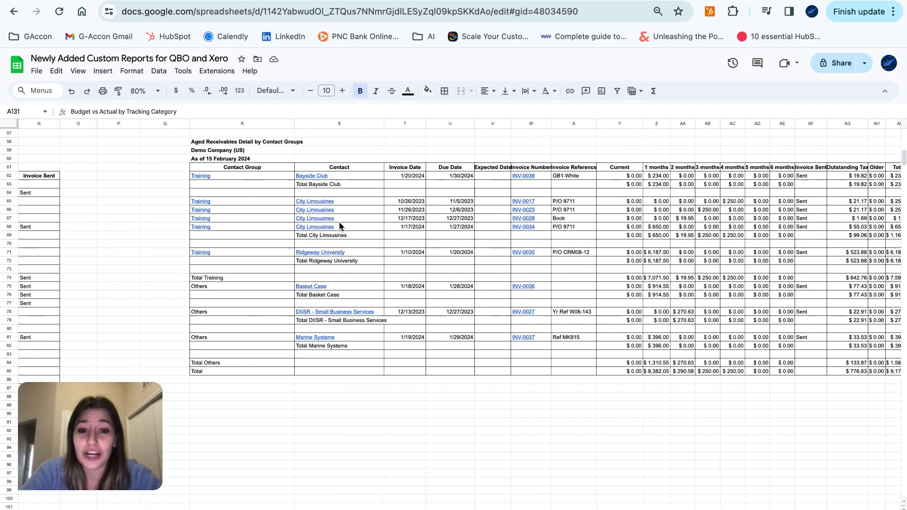
scroll(338, 221, right, 2)
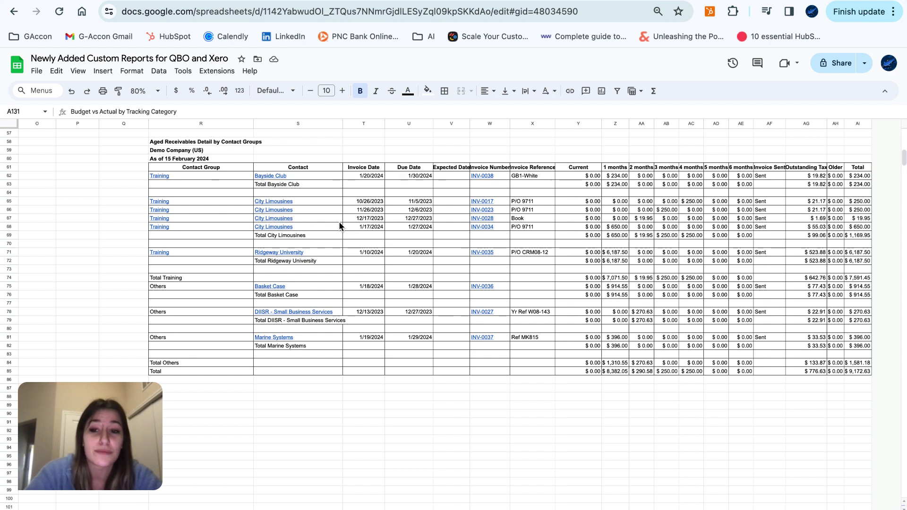
Scroll past the Budget vs Actual by Tracking Category report, then back up to Aged Payables by Contact Groups
scroll(339, 221, left, 10)
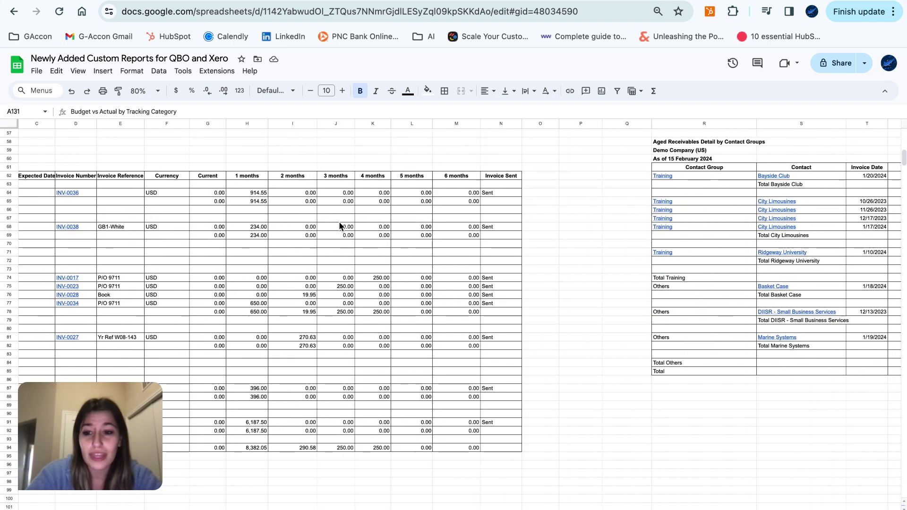
scroll(338, 221, down, 10)
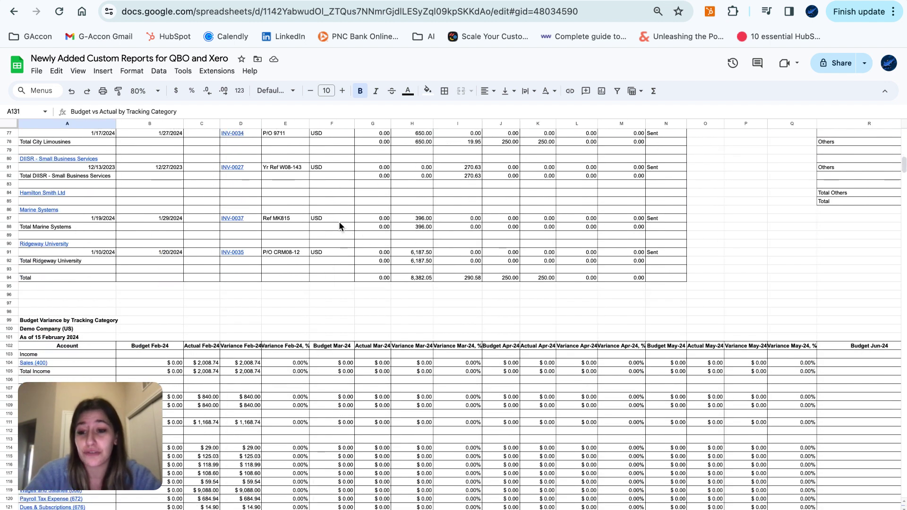
scroll(339, 225, down, 3)
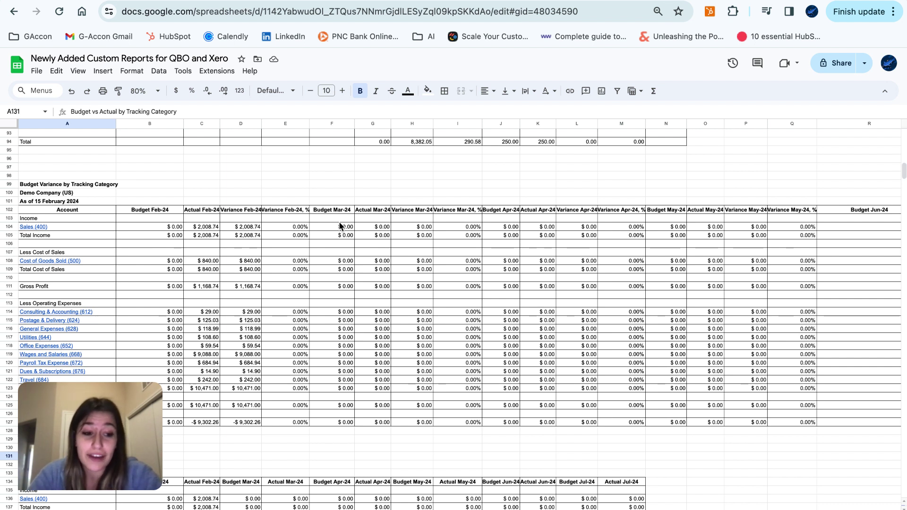
scroll(339, 226, down, 1)
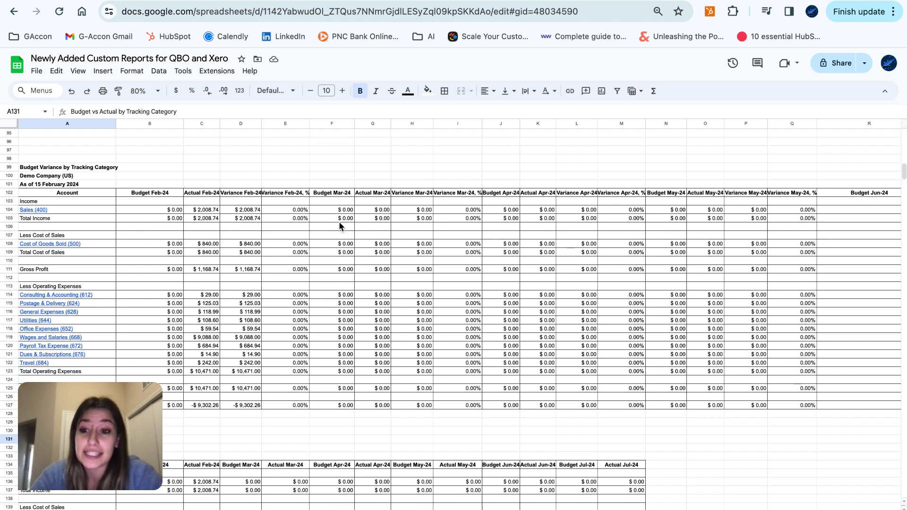
scroll(340, 226, down, 1)
scroll(339, 226, down, 1)
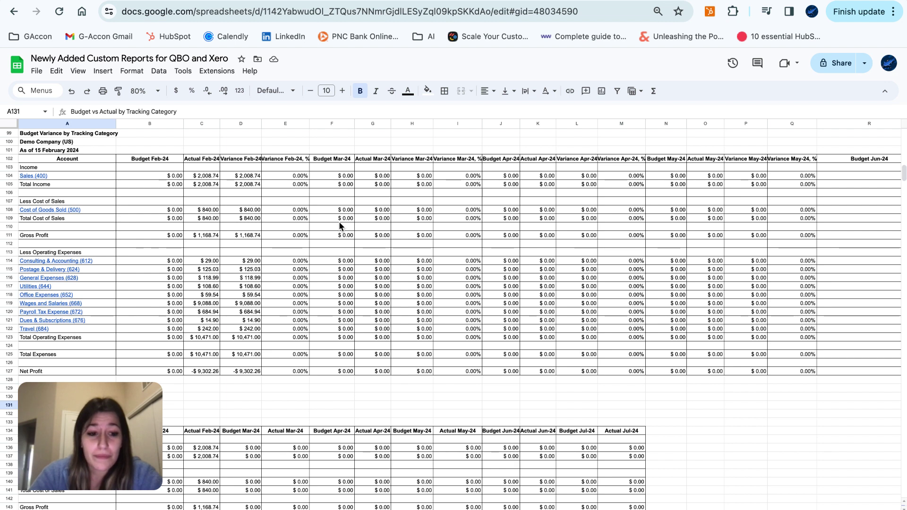
scroll(340, 222, down, 2)
scroll(339, 225, down, 10)
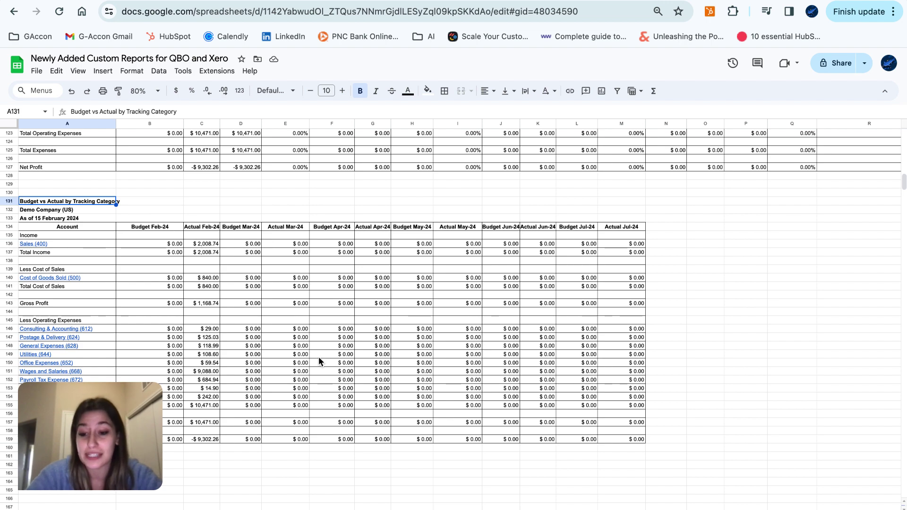
scroll(319, 360, up, 2)
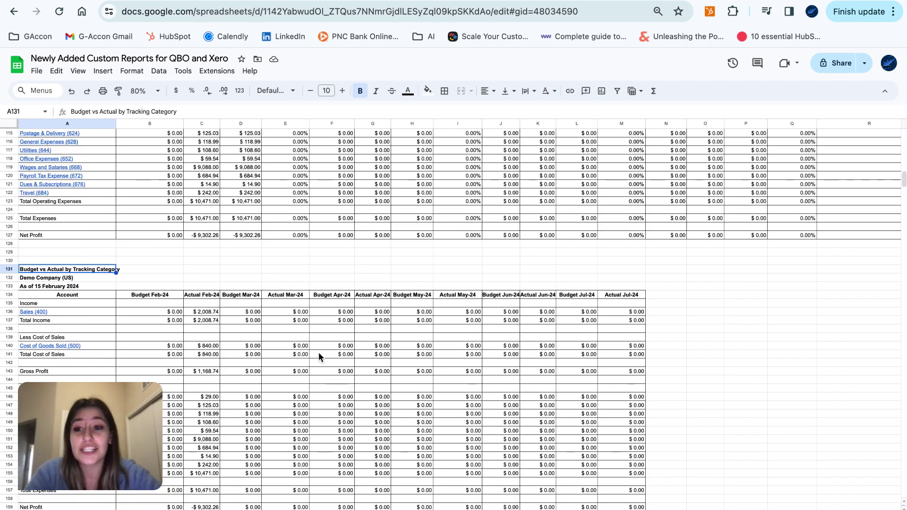
scroll(318, 352, up, 20)
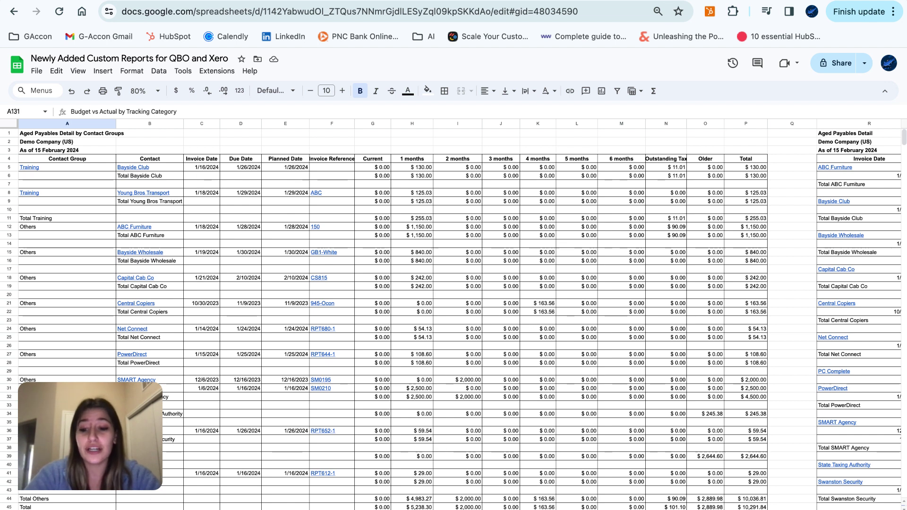
Go to the Cash Transactions sheet and launch G-Accon for QuickBooks' Custom Accounting Reports builder
key(ctrl+Page_Down)
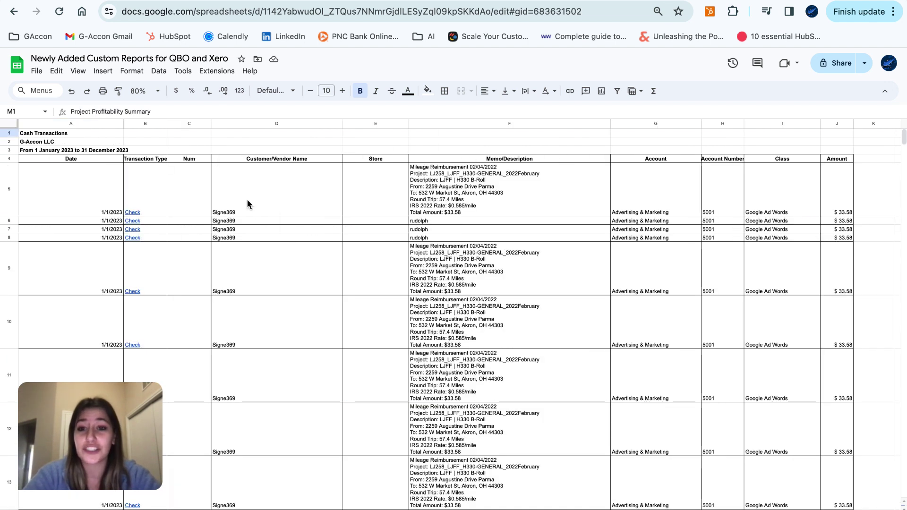
click(218, 70)
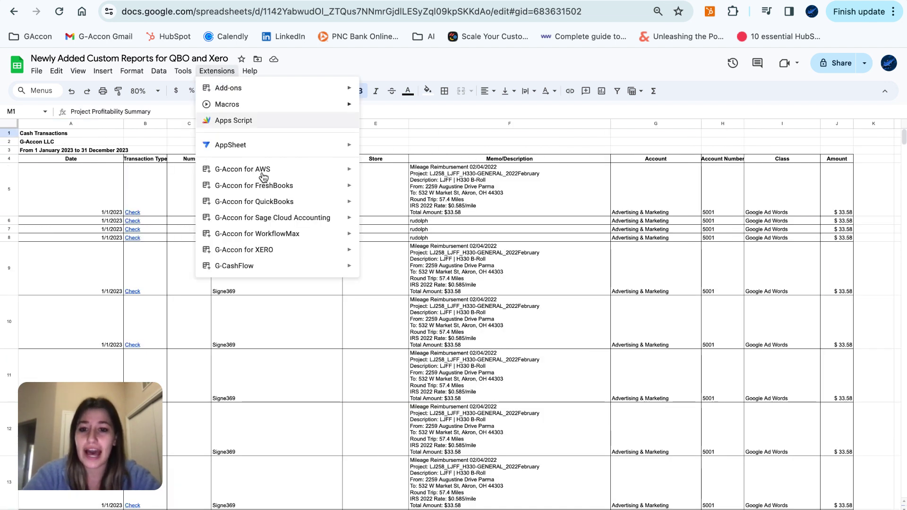
mouse_move(275, 203)
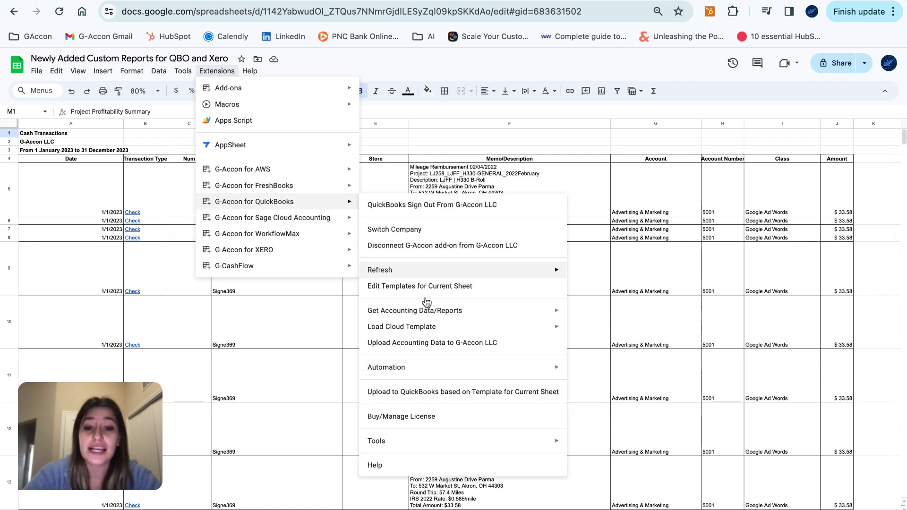
mouse_move(425, 311)
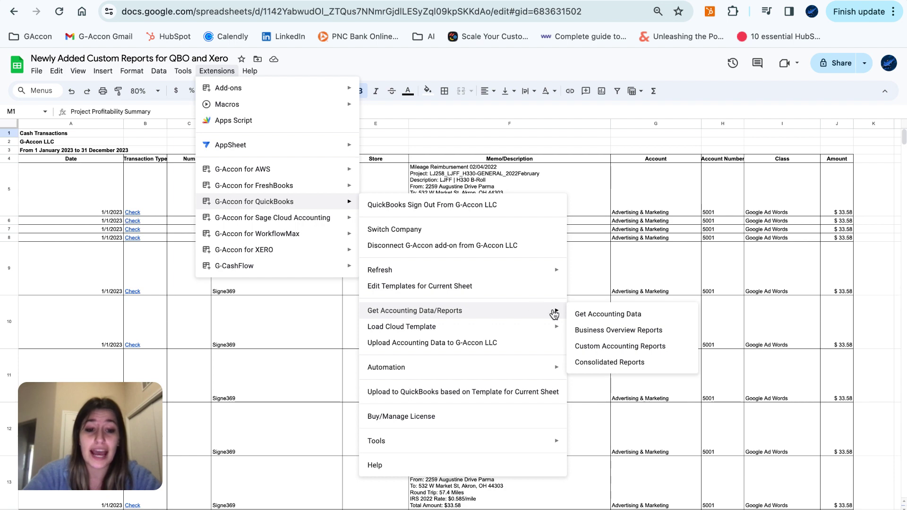
click(592, 347)
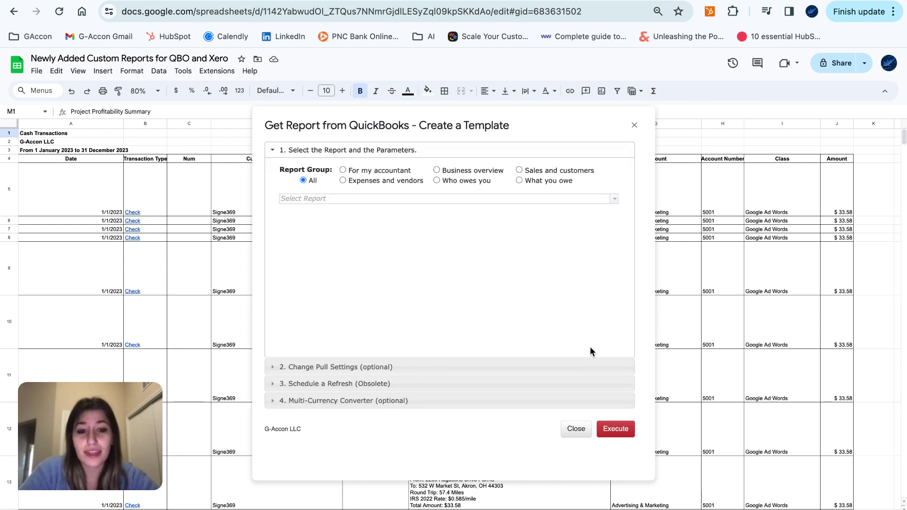
Scroll through the QuickBooks Select Report list, dismiss it, and close the builder without a report
click(613, 200)
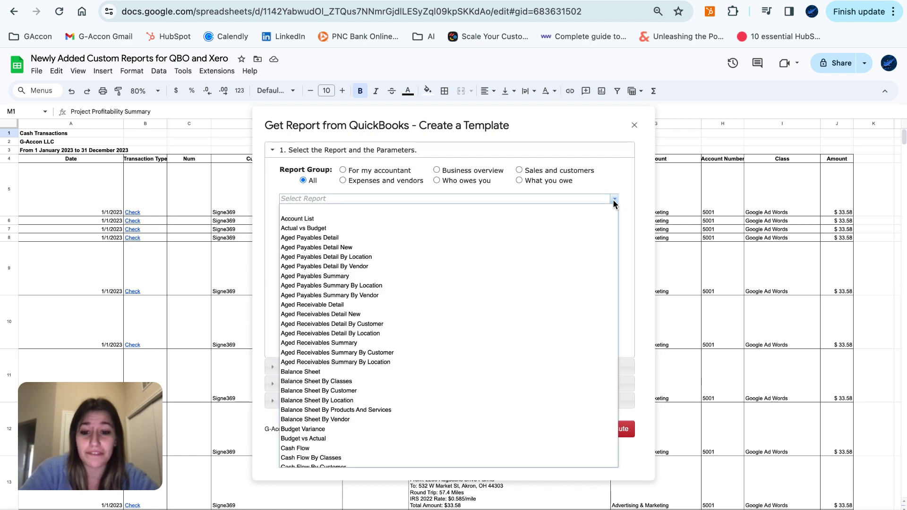
scroll(528, 248, down, 5)
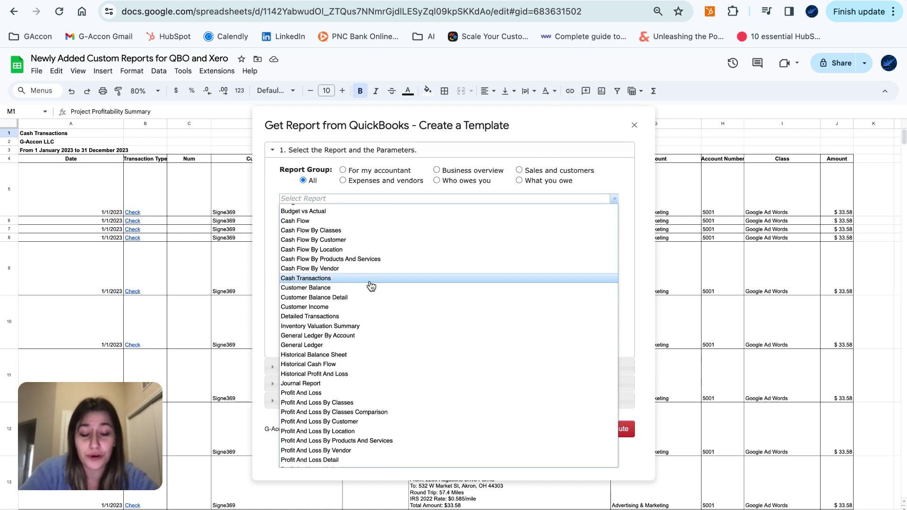
scroll(373, 286, down, 6)
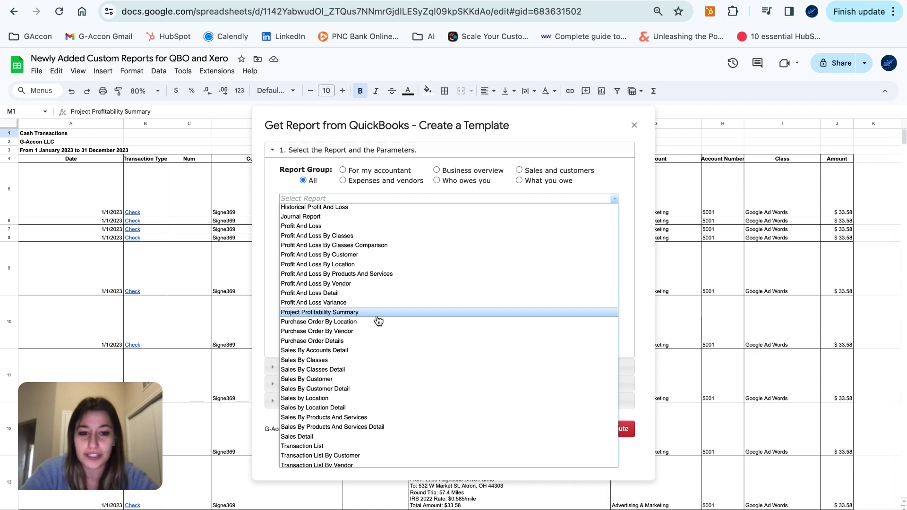
click(616, 181)
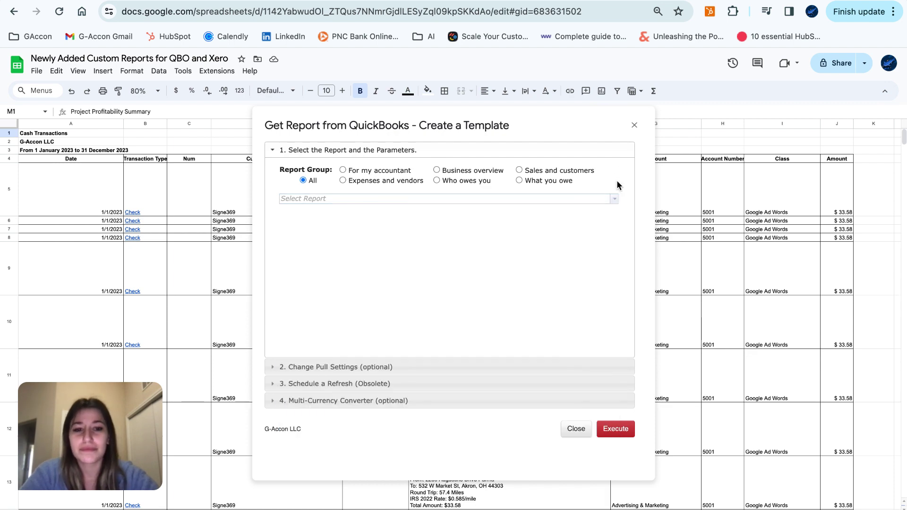
click(634, 124)
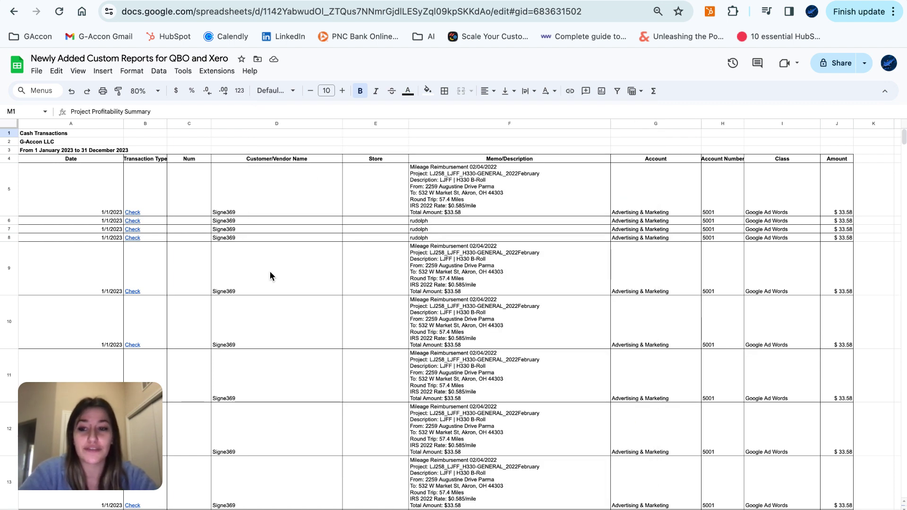
Scroll right to the Project Profitability Summary in columns M–R, showing Invoice Test's 72.18% margin
scroll(270, 276, down, 1)
scroll(270, 275, up, 1)
scroll(271, 275, right, 2)
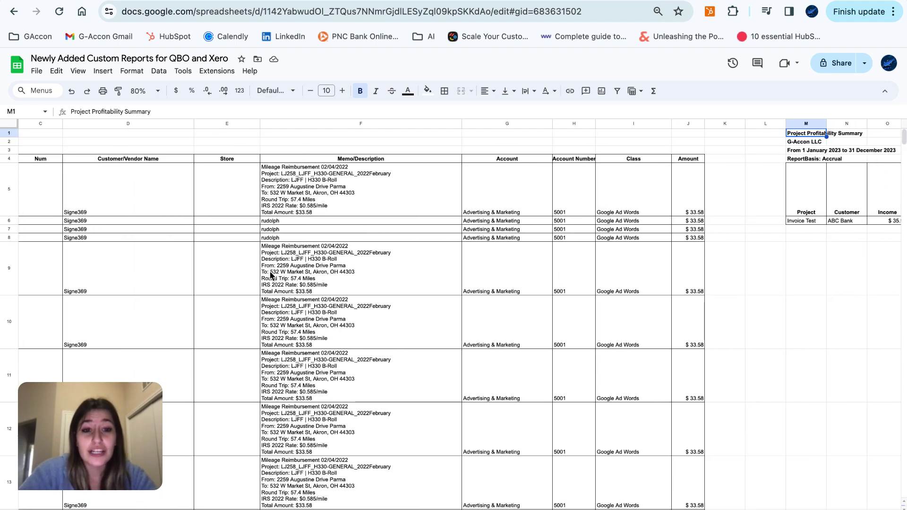
scroll(271, 275, left, 2)
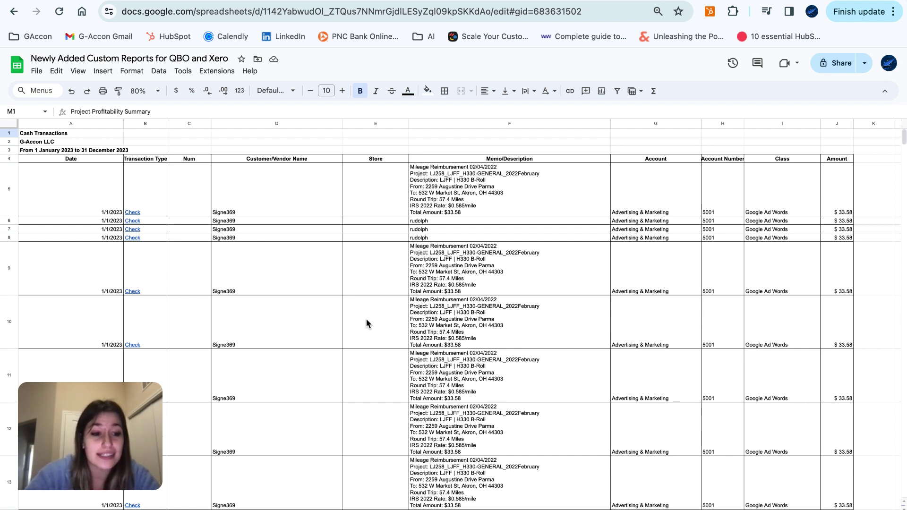
scroll(366, 319, right, 3)
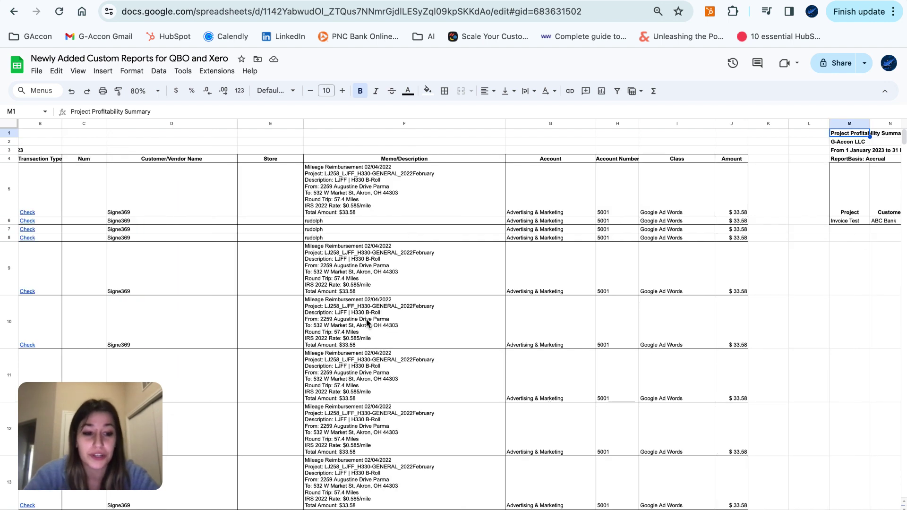
scroll(367, 318, left, 3)
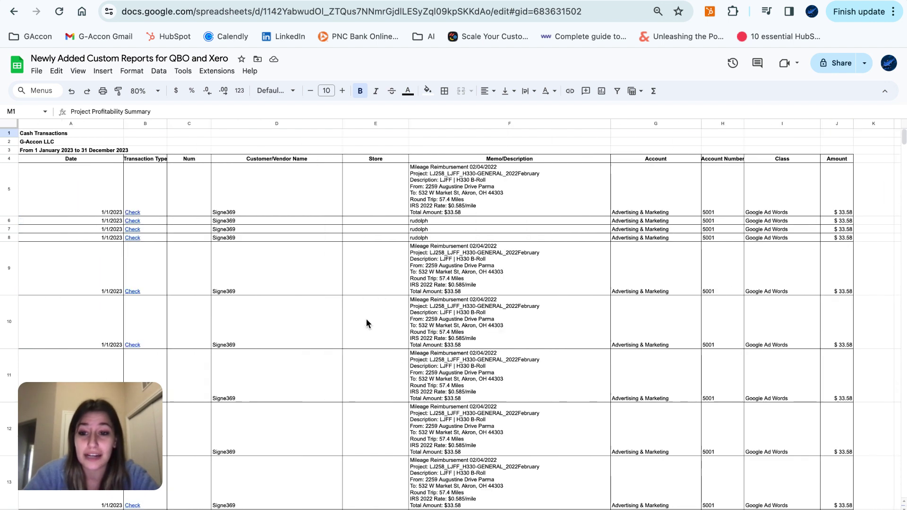
scroll(366, 319, right, 10)
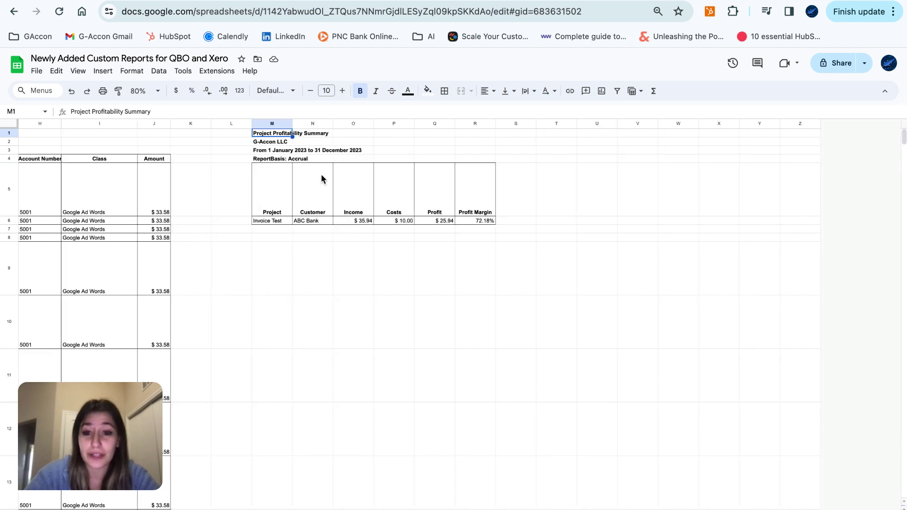
Select empty cell P2 to move the selection off the Project Profitability Summary title
click(394, 143)
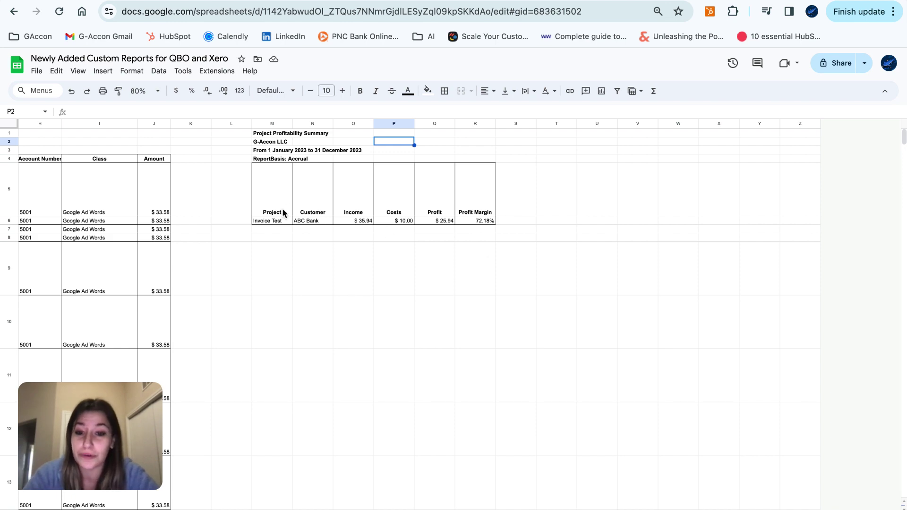
Go to the next sheet, showing the Aged Payables Detail by Contact Groups report dated 15 February 2024
scroll(494, 261, left, 10)
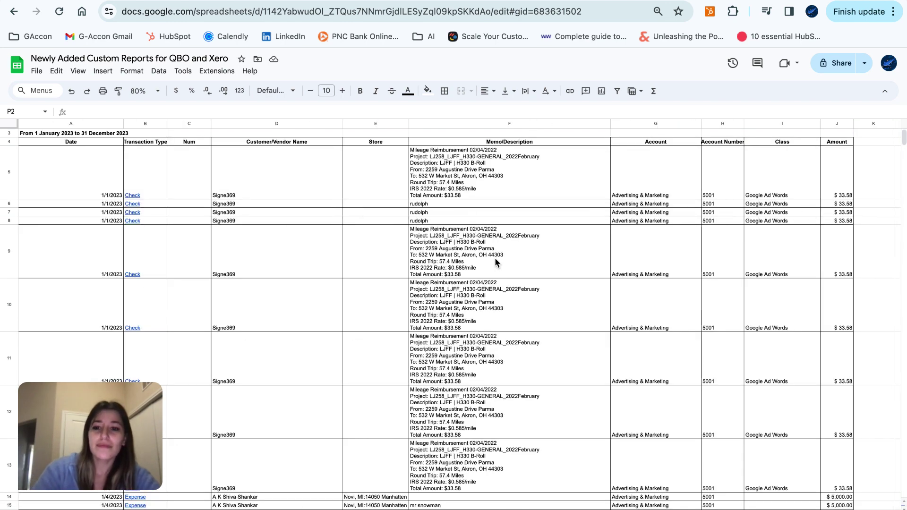
scroll(355, 321, up, 1)
scroll(355, 321, right, 2)
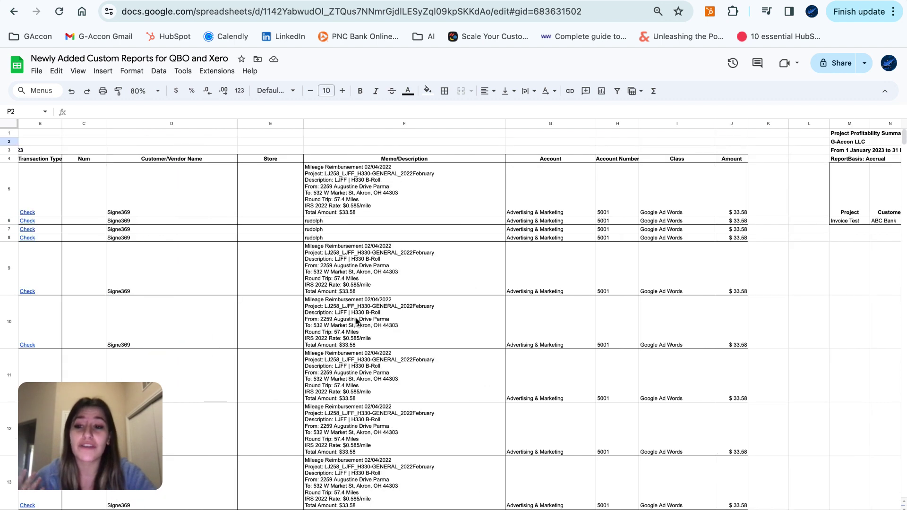
scroll(355, 322, left, 2)
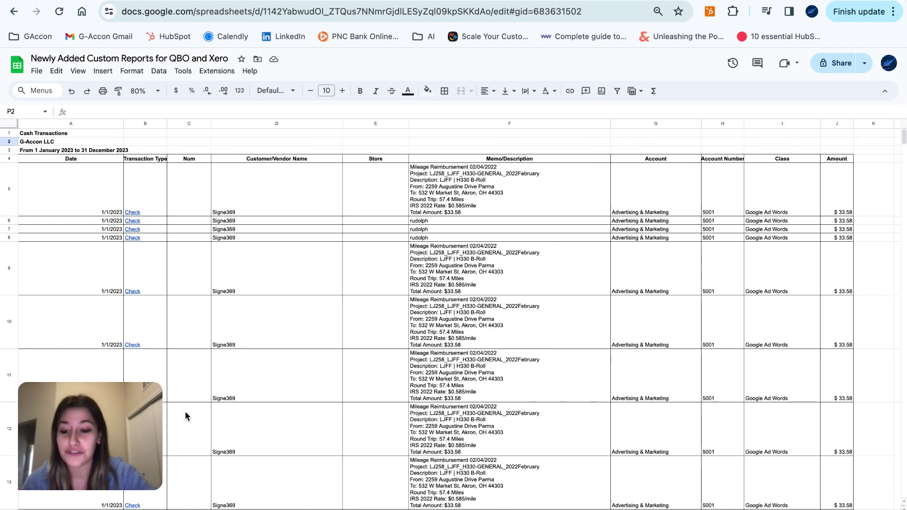
key(alt+Down)
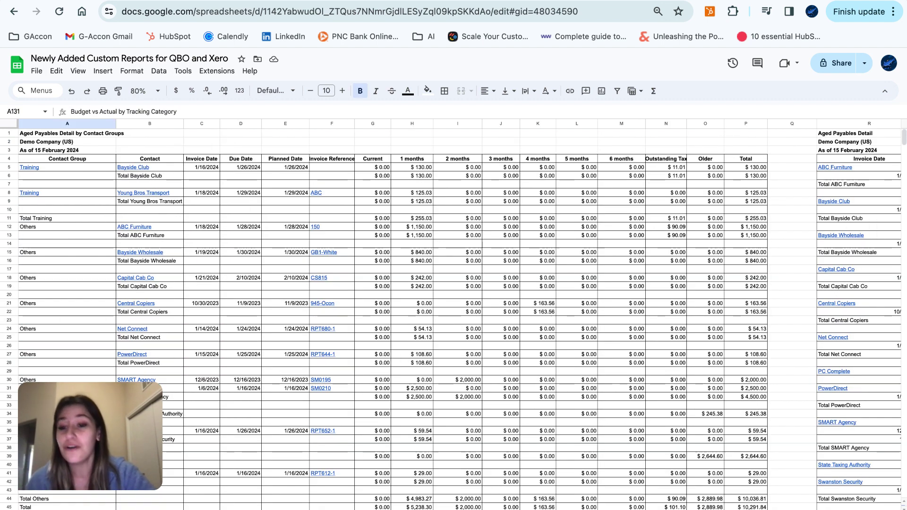